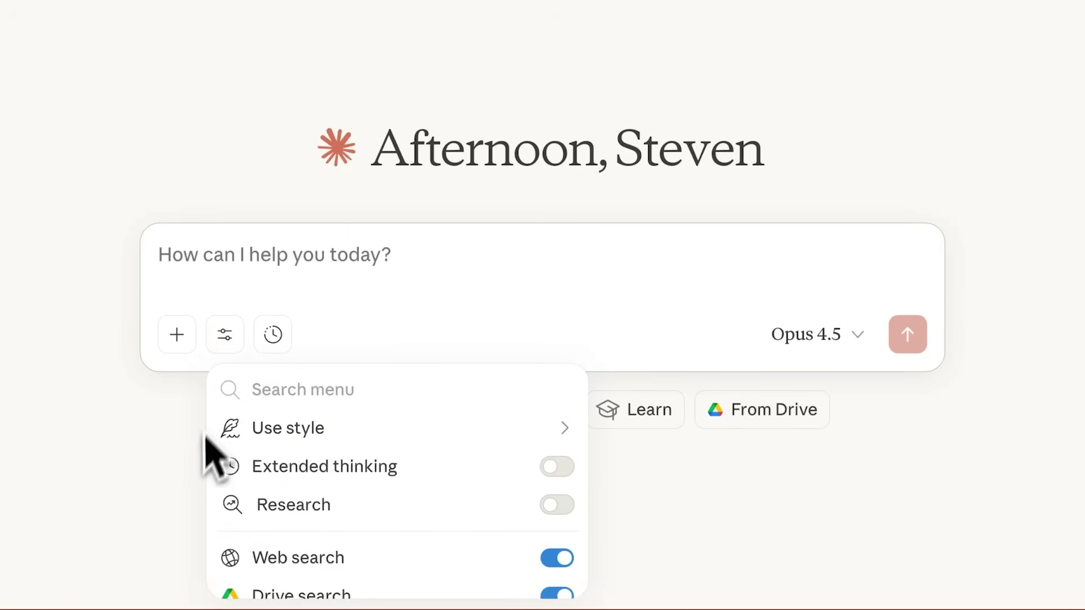
{"action": "scroll", "coordinate": [223, 517], "scroll_direction": "down", "scroll_amount": 2}
{"action": "scroll", "coordinate": [222, 518], "scroll_direction": "down", "scroll_amount": 2}
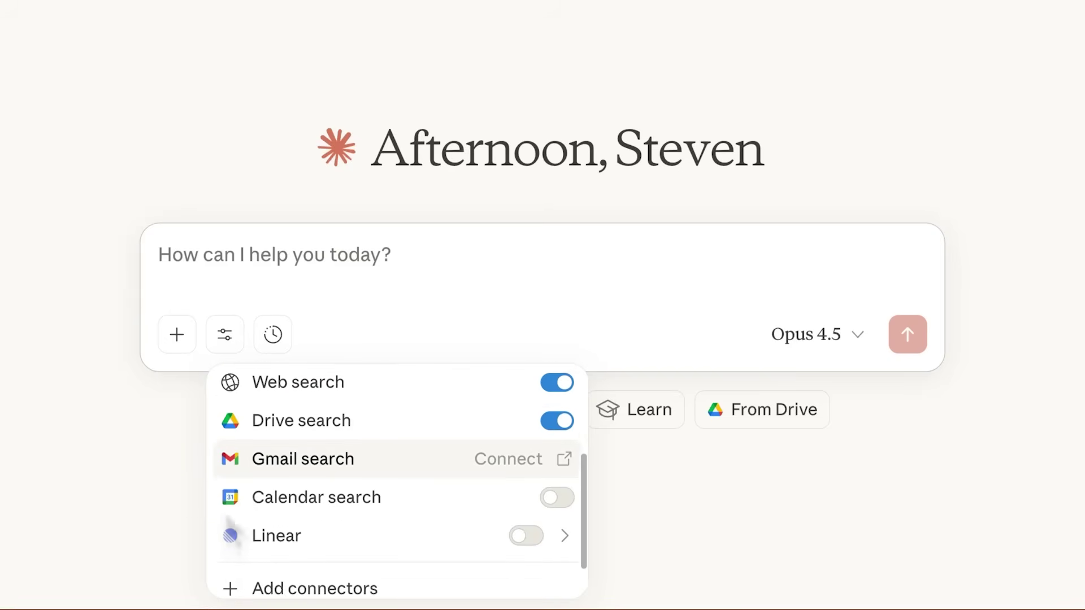
{"action": "scroll", "coordinate": [223, 517], "scroll_direction": "down", "scroll_amount": 1}
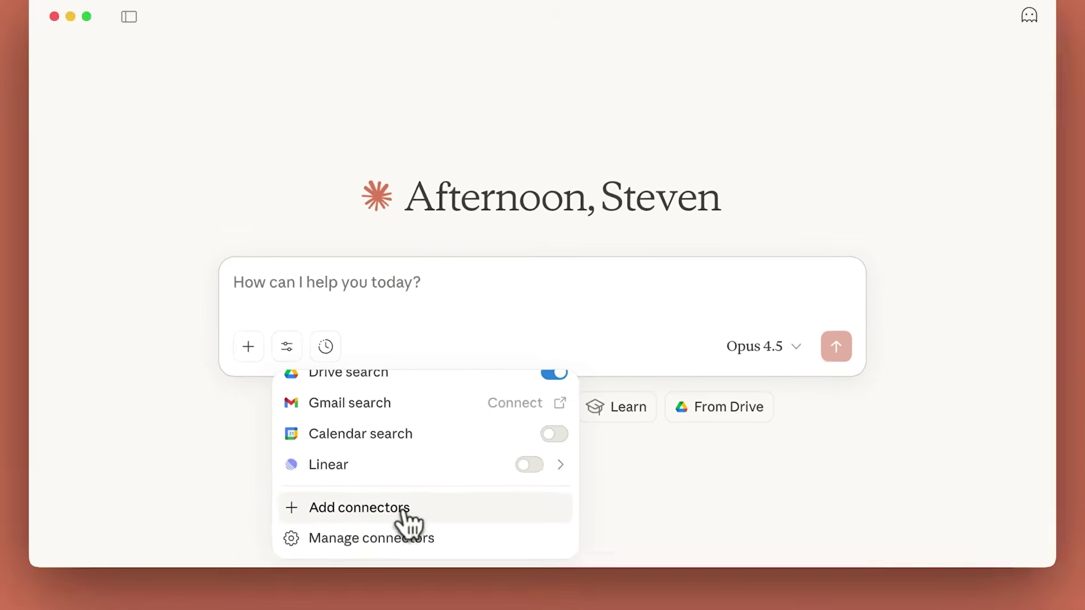
Step: Browse the connectors catalogue, then dismiss it back to the empty new-chat screen
{"action": "left_click", "coordinate": [410, 513]}
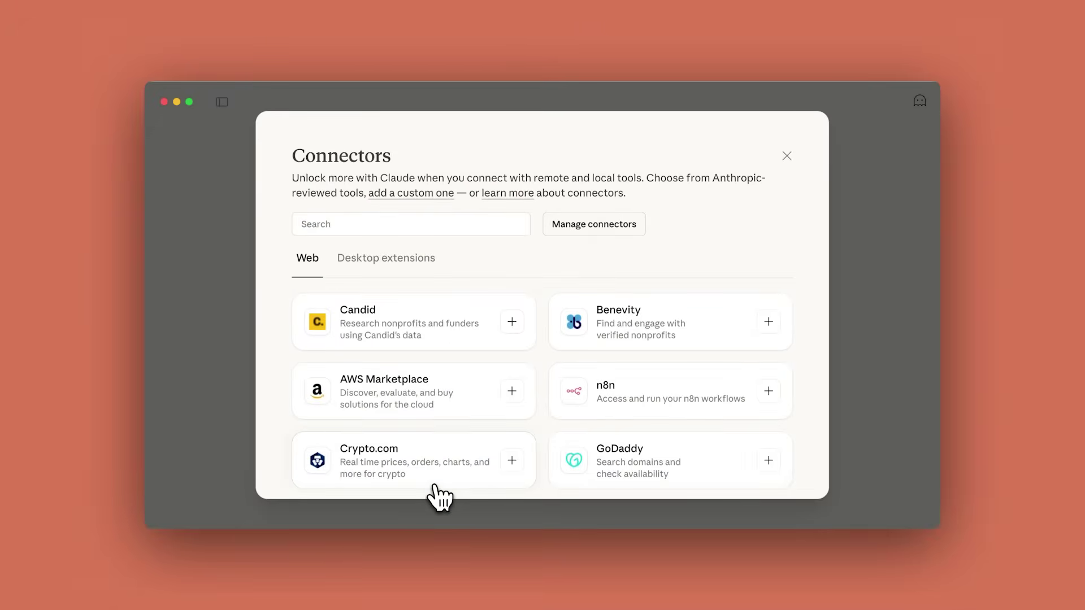
{"action": "scroll", "coordinate": [439, 497], "scroll_direction": "down", "scroll_amount": 2}
{"action": "scroll", "coordinate": [439, 497], "scroll_direction": "down", "scroll_amount": 2}
{"action": "scroll", "coordinate": [439, 497], "scroll_direction": "down", "scroll_amount": 2}
{"action": "scroll", "coordinate": [439, 496], "scroll_direction": "down", "scroll_amount": 1}
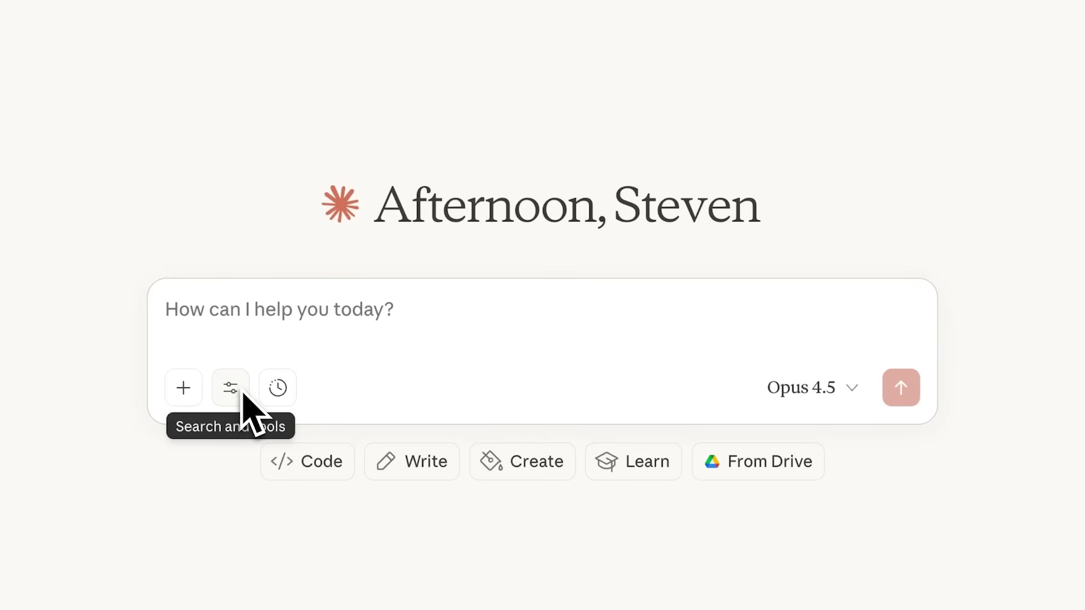
Step: Reopen the connectors catalogue via Add connectors in the Search and tools menu
{"action": "left_click", "coordinate": [231, 387]}
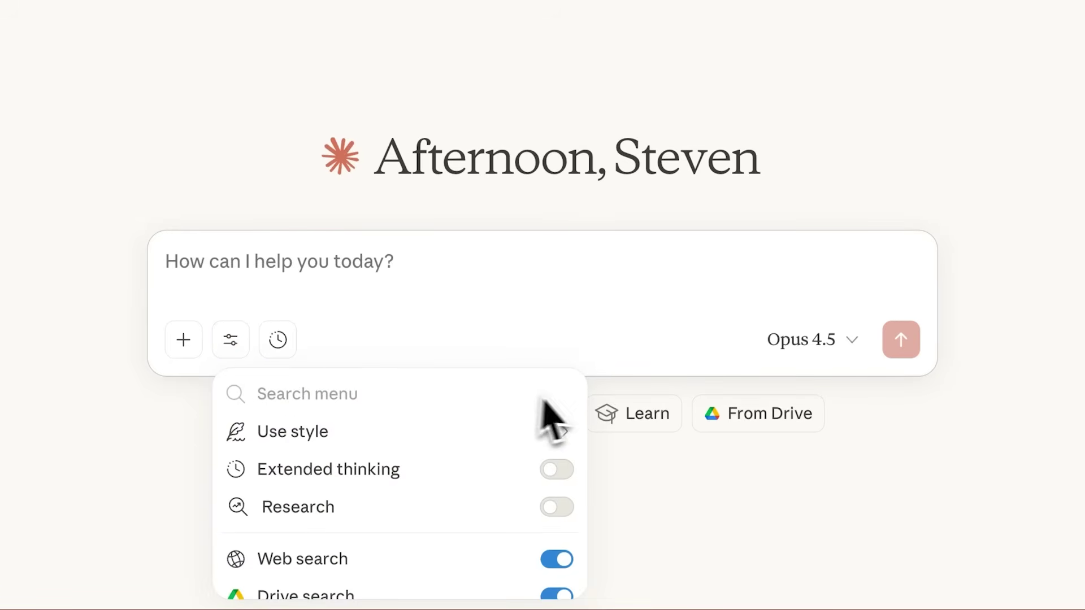
{"action": "scroll", "coordinate": [583, 400], "scroll_direction": "down", "scroll_amount": 3}
{"action": "scroll", "coordinate": [583, 400], "scroll_direction": "down", "scroll_amount": 2}
{"action": "scroll", "coordinate": [583, 400], "scroll_direction": "down", "scroll_amount": 3}
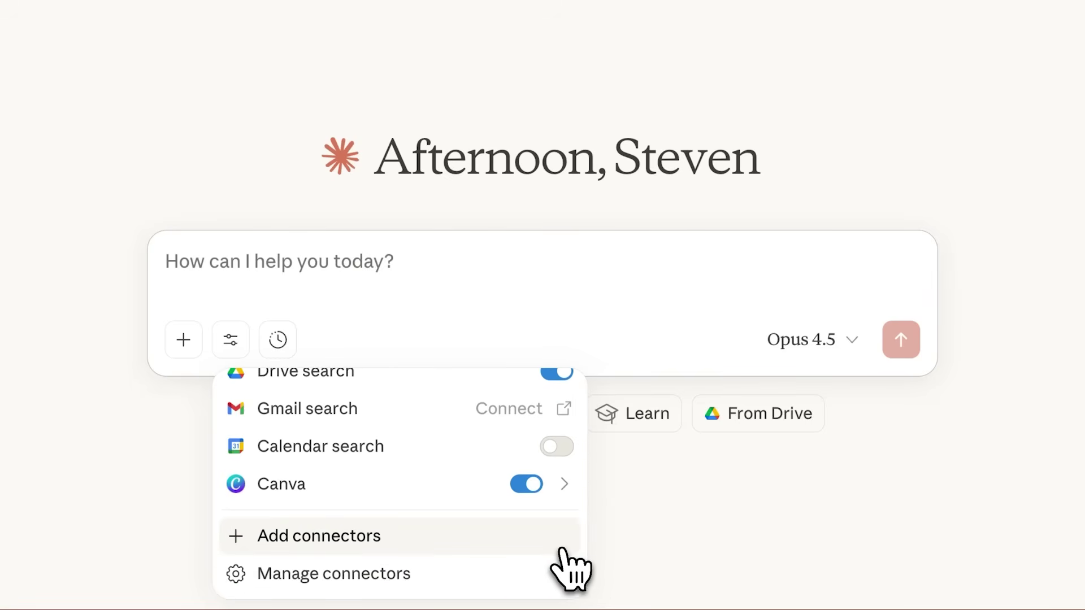
{"action": "left_click", "coordinate": [532, 542]}
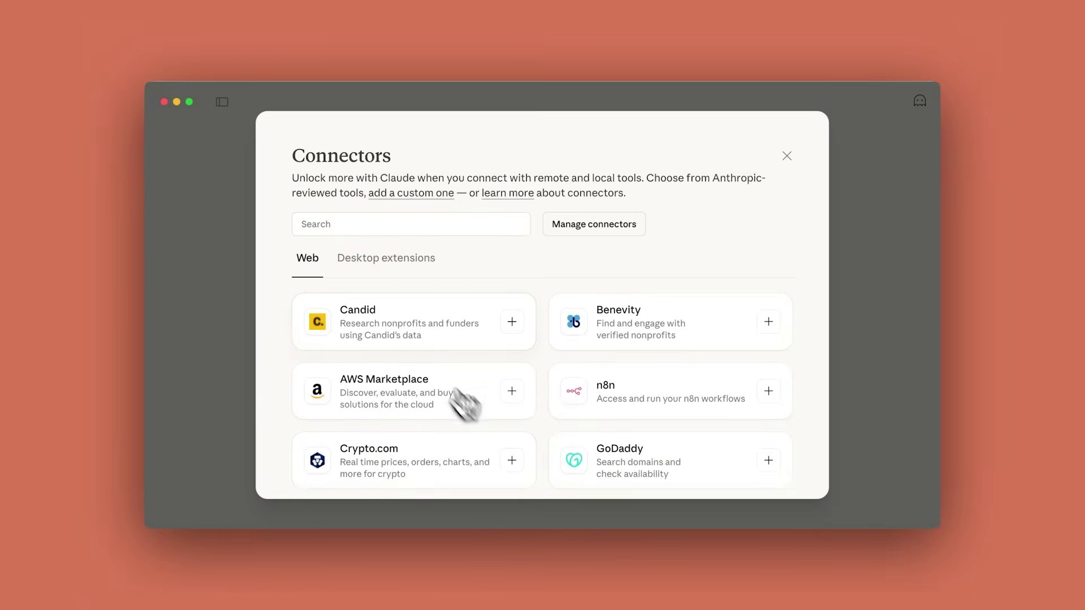
Step: Switch between Desktop extensions and Web connectors, then start connecting Linear
{"action": "left_click", "coordinate": [377, 263]}
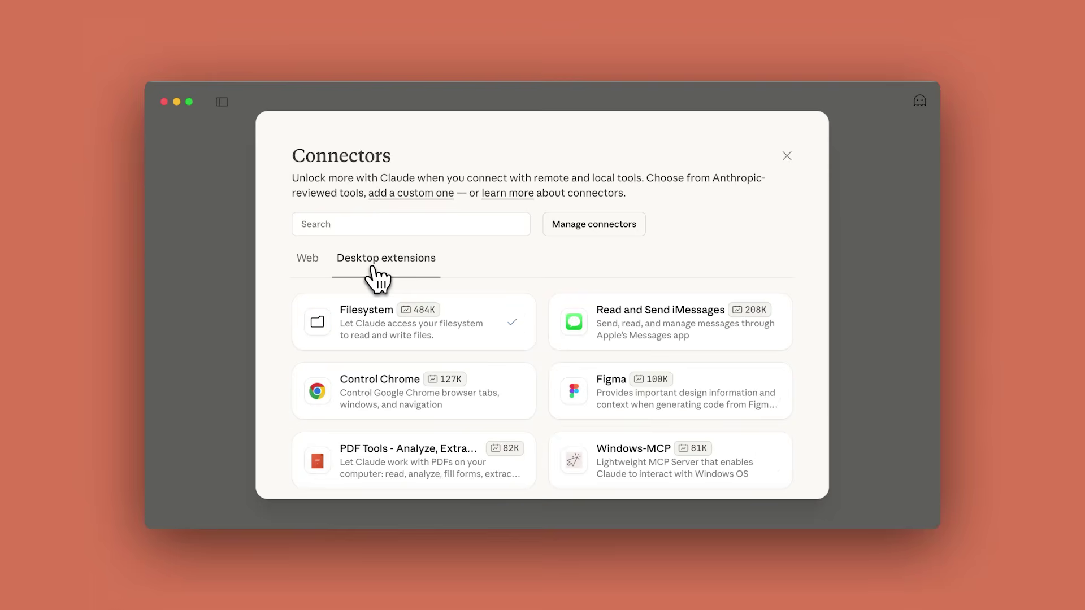
{"action": "left_click", "coordinate": [309, 262]}
{"action": "scroll", "coordinate": [543, 390], "scroll_direction": "down", "scroll_amount": 3}
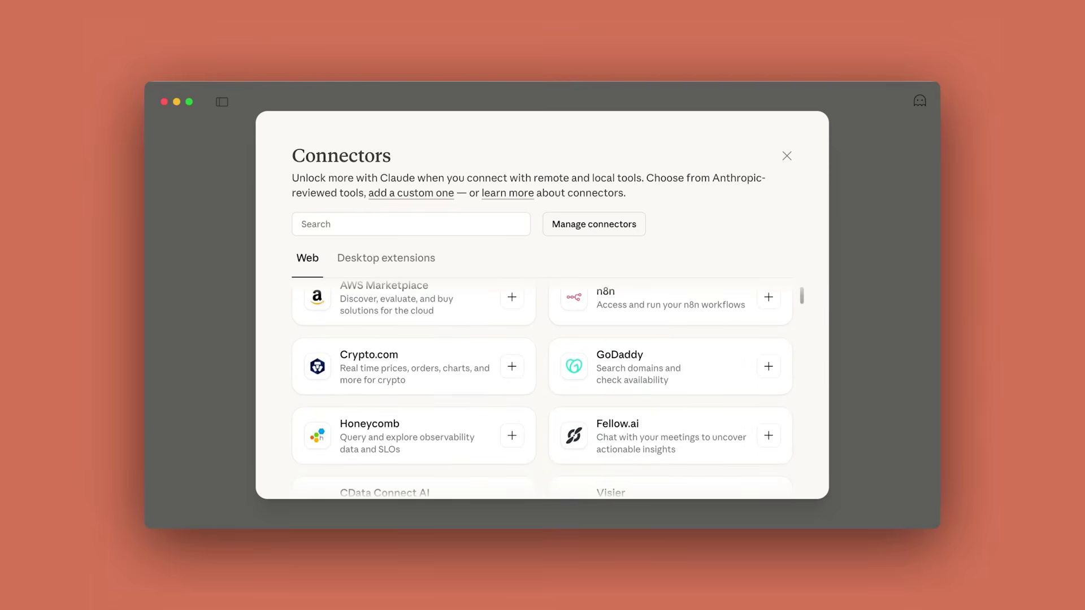
{"action": "scroll", "coordinate": [542, 391], "scroll_direction": "down", "scroll_amount": 2}
{"action": "scroll", "coordinate": [543, 390], "scroll_direction": "down", "scroll_amount": 2}
{"action": "scroll", "coordinate": [542, 390], "scroll_direction": "down", "scroll_amount": 2}
{"action": "scroll", "coordinate": [542, 390], "scroll_direction": "down", "scroll_amount": 2}
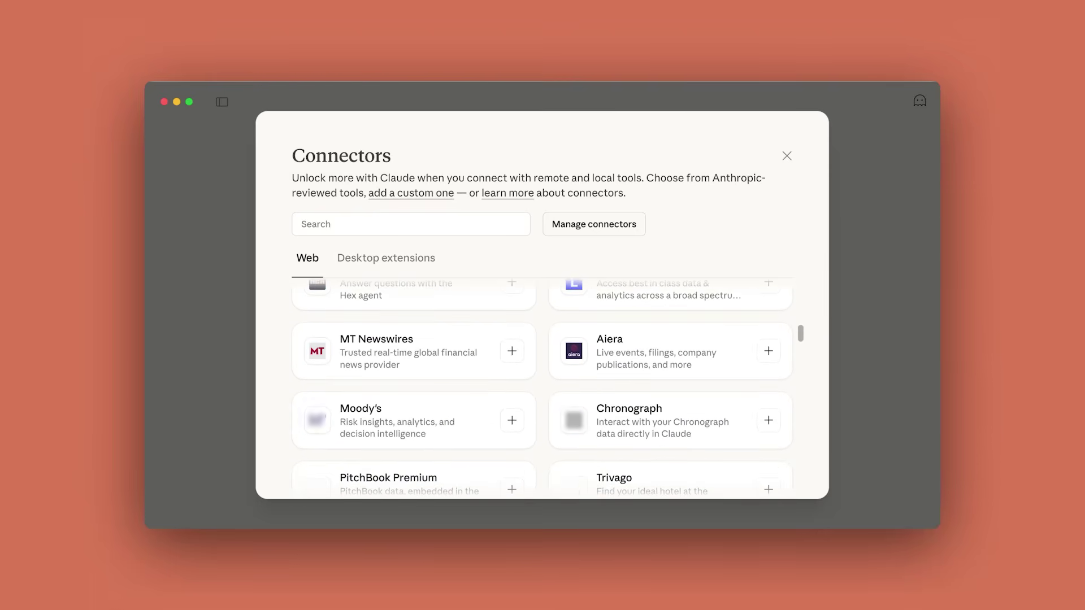
{"action": "scroll", "coordinate": [542, 390], "scroll_direction": "down", "scroll_amount": 2}
{"action": "scroll", "coordinate": [543, 390], "scroll_direction": "down", "scroll_amount": 2}
{"action": "scroll", "coordinate": [542, 390], "scroll_direction": "down", "scroll_amount": 2}
{"action": "scroll", "coordinate": [543, 389], "scroll_direction": "down", "scroll_amount": 2}
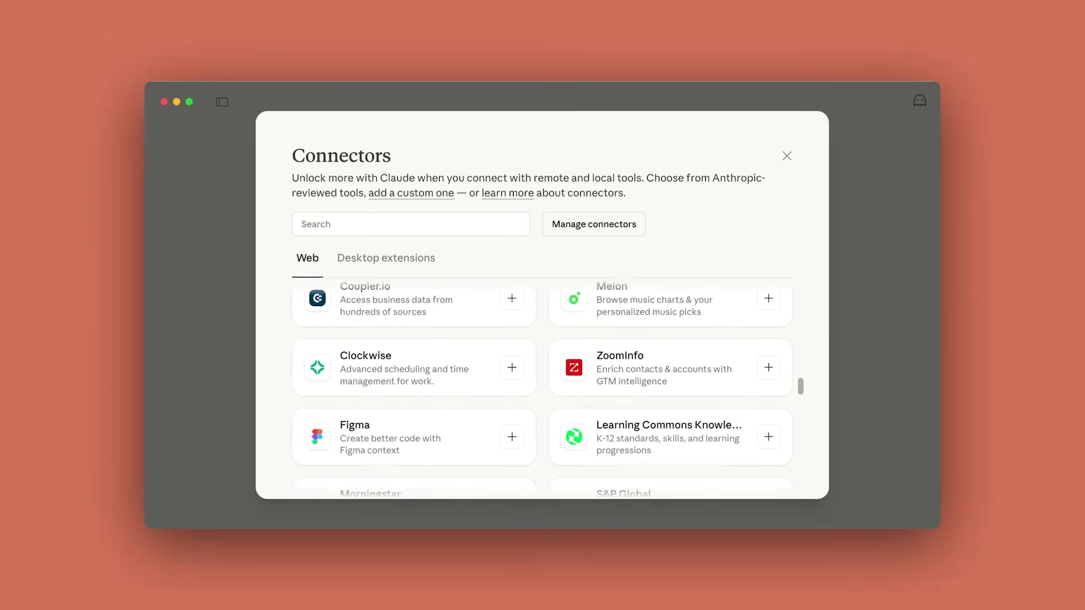
{"action": "scroll", "coordinate": [543, 391], "scroll_direction": "down", "scroll_amount": 2}
{"action": "scroll", "coordinate": [543, 390], "scroll_direction": "down", "scroll_amount": 2}
{"action": "scroll", "coordinate": [543, 390], "scroll_direction": "down", "scroll_amount": 2}
{"action": "scroll", "coordinate": [543, 390], "scroll_direction": "down", "scroll_amount": 2}
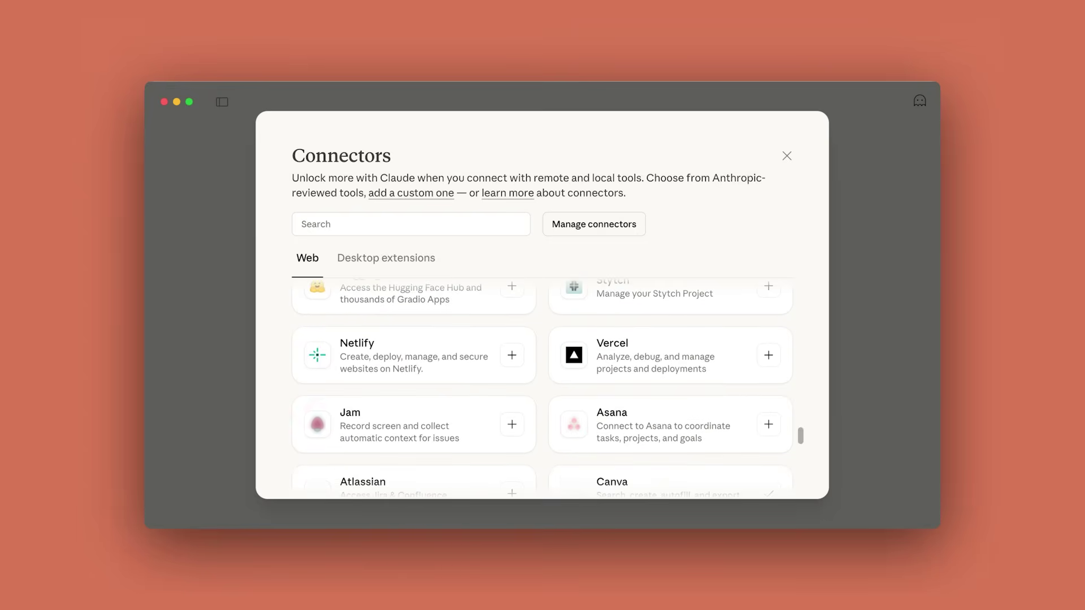
{"action": "scroll", "coordinate": [543, 391], "scroll_direction": "down", "scroll_amount": 2}
{"action": "scroll", "coordinate": [543, 390], "scroll_direction": "down", "scroll_amount": 2}
{"action": "scroll", "coordinate": [797, 364], "scroll_direction": "down", "scroll_amount": 1}
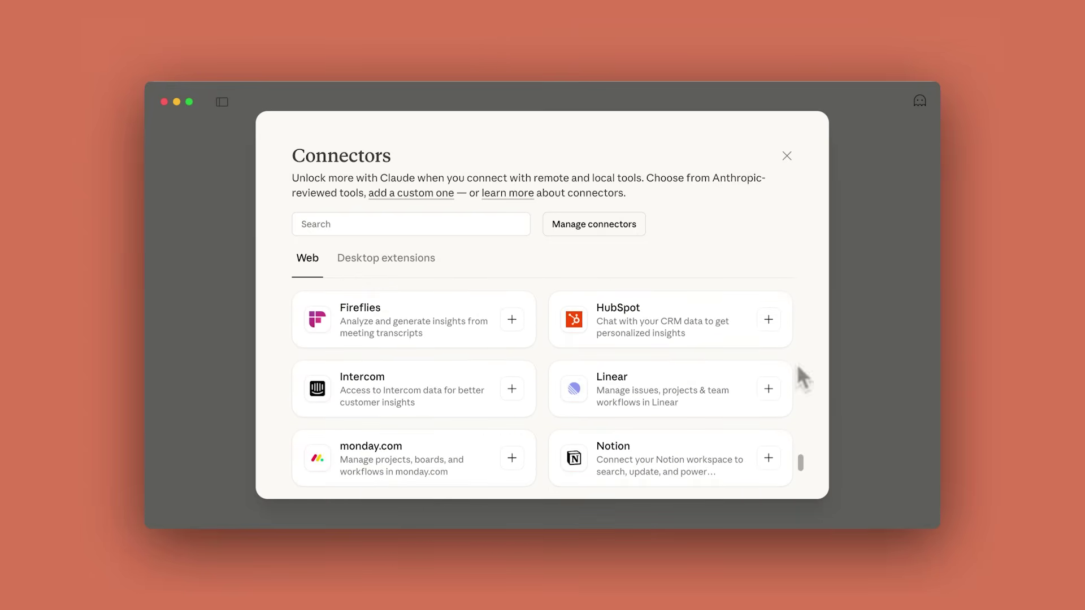
{"action": "left_click", "coordinate": [769, 389]}
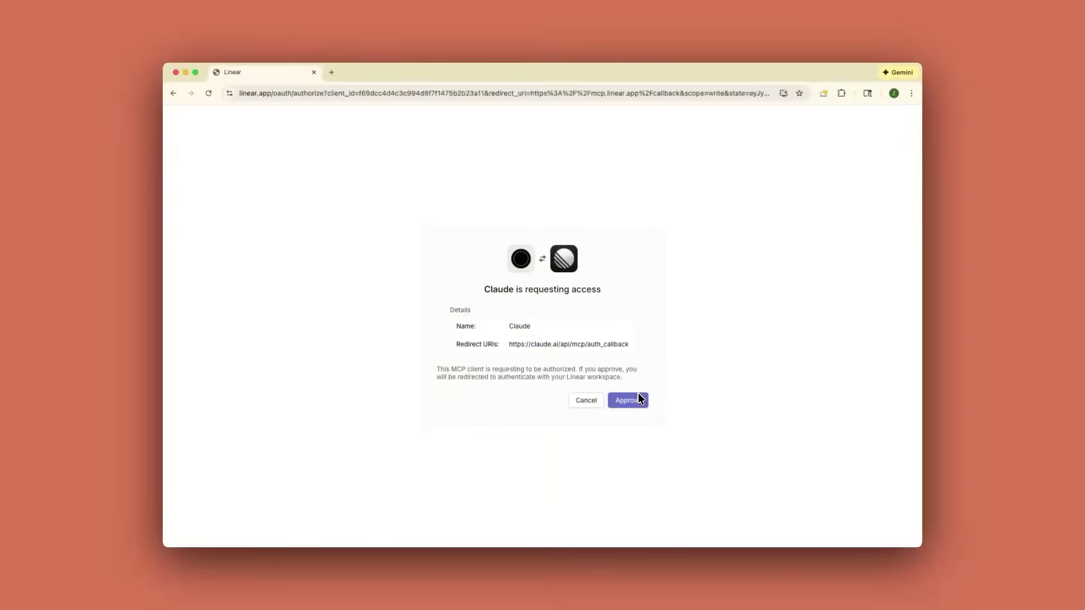
Step: Approve Linear's access request for Claude and hand control back to Claude.app
{"action": "left_click", "coordinate": [638, 396]}
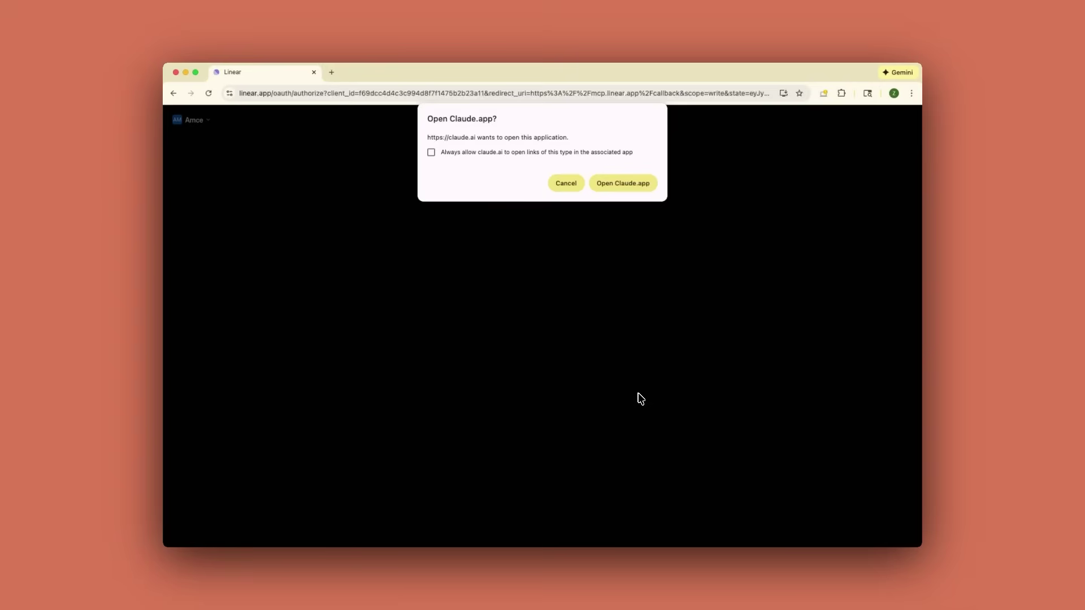
{"action": "left_click", "coordinate": [622, 183]}
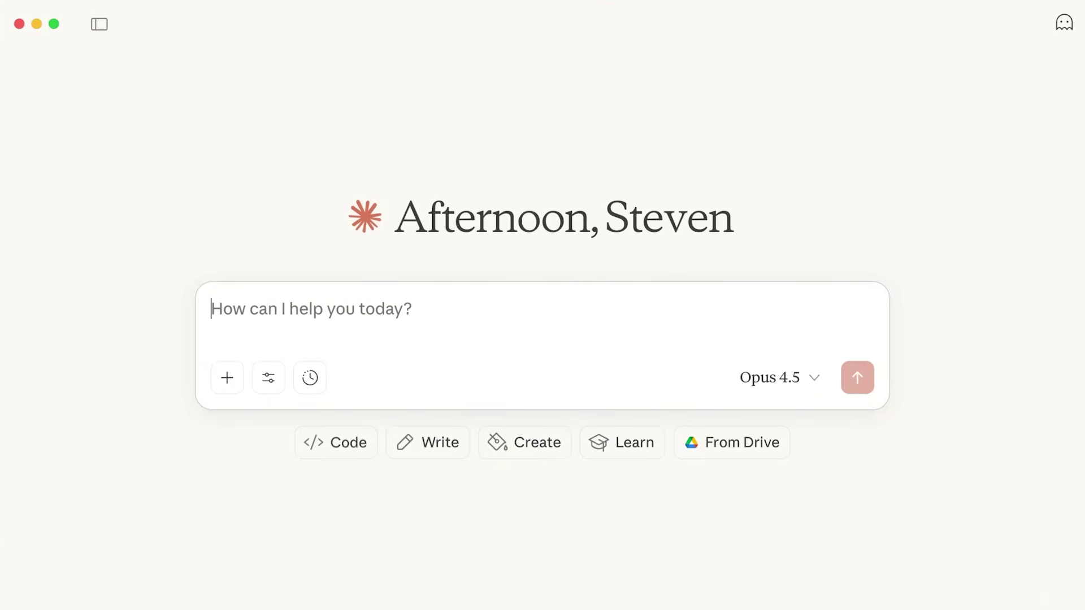
{"action": "type", "text": "Do you have access to Linear?"}
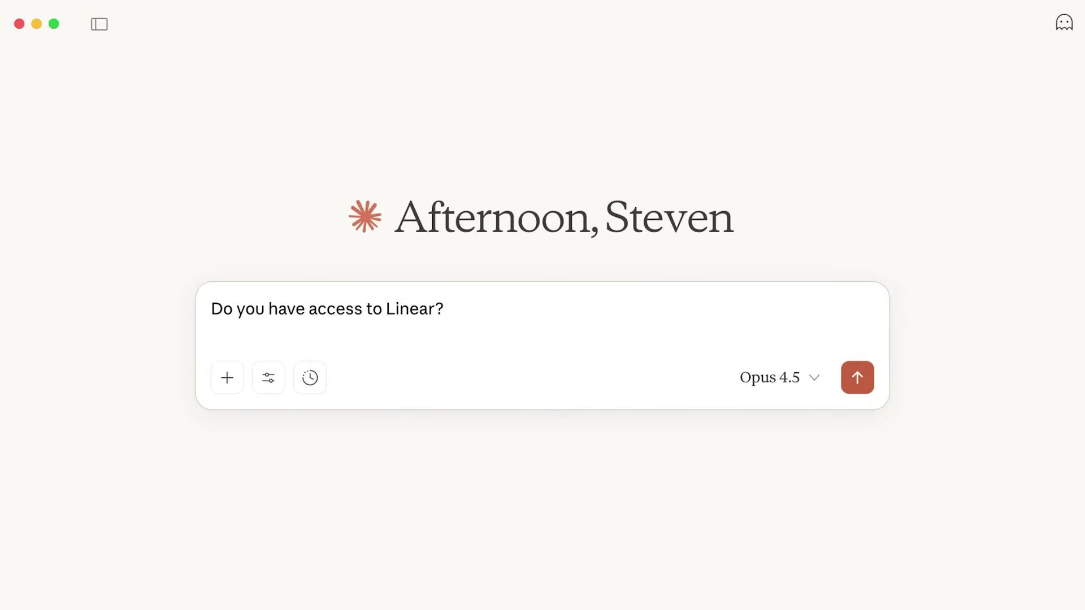
Step: Send 'Do you have access to Linear?' and receive Claude's confirmation
{"action": "key", "text": "Return"}
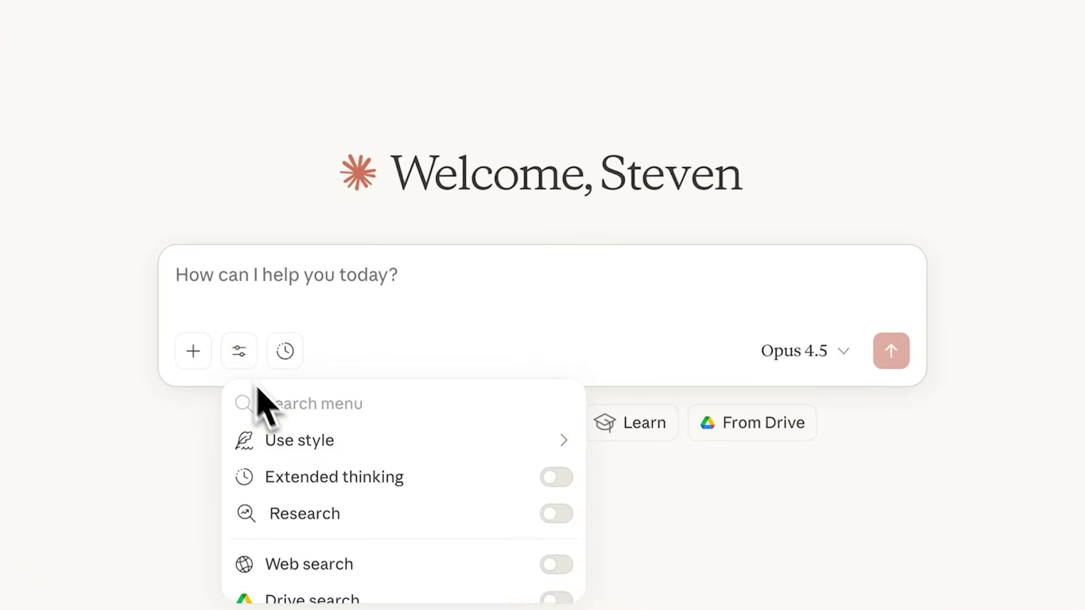
{"action": "scroll", "coordinate": [475, 518], "scroll_direction": "down", "scroll_amount": 4}
{"action": "scroll", "coordinate": [474, 517], "scroll_direction": "down", "scroll_amount": 2}
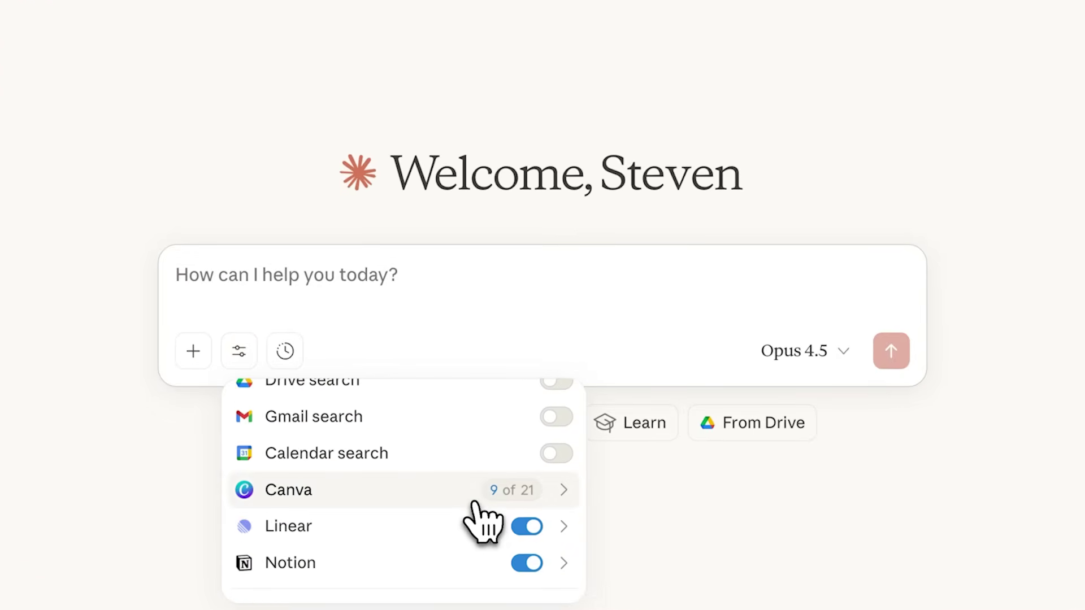
Step: Enable Canva's Comment-on-design tool and return to the main tools list
{"action": "left_click", "coordinate": [475, 488]}
{"action": "left_click", "coordinate": [556, 492]}
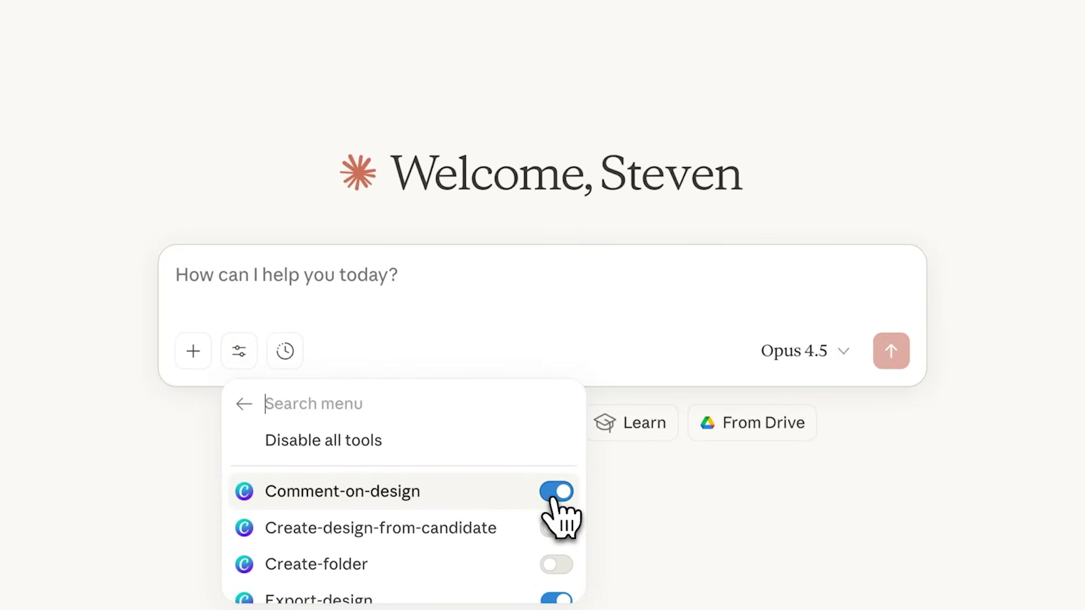
{"action": "scroll", "coordinate": [402, 501], "scroll_direction": "down", "scroll_amount": 3}
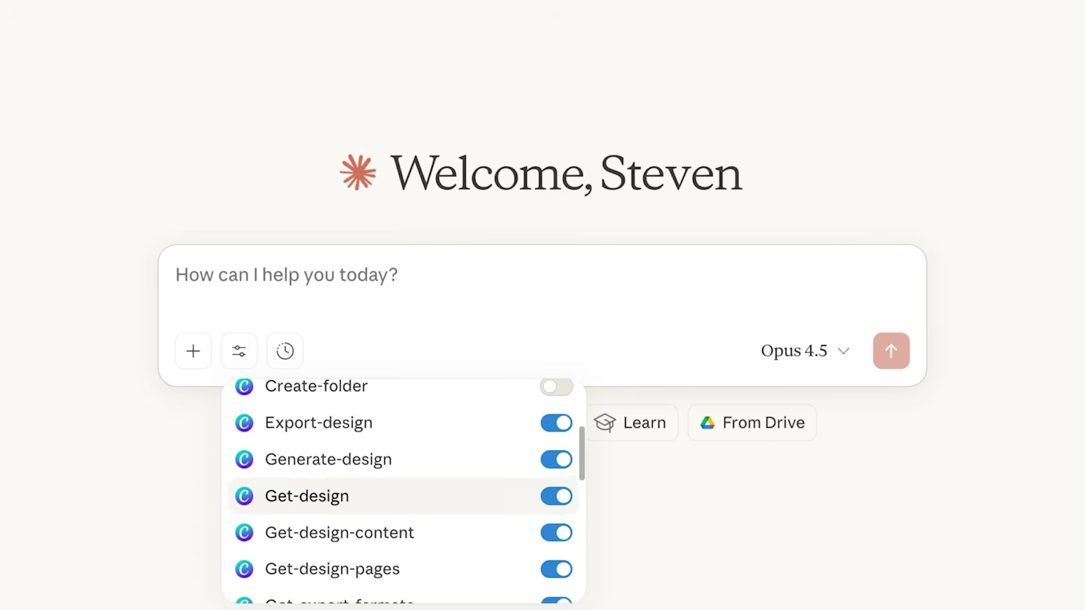
{"action": "scroll", "coordinate": [402, 501], "scroll_direction": "down", "scroll_amount": 2}
{"action": "scroll", "coordinate": [403, 500], "scroll_direction": "down", "scroll_amount": 2}
{"action": "scroll", "coordinate": [403, 500], "scroll_direction": "down", "scroll_amount": 3}
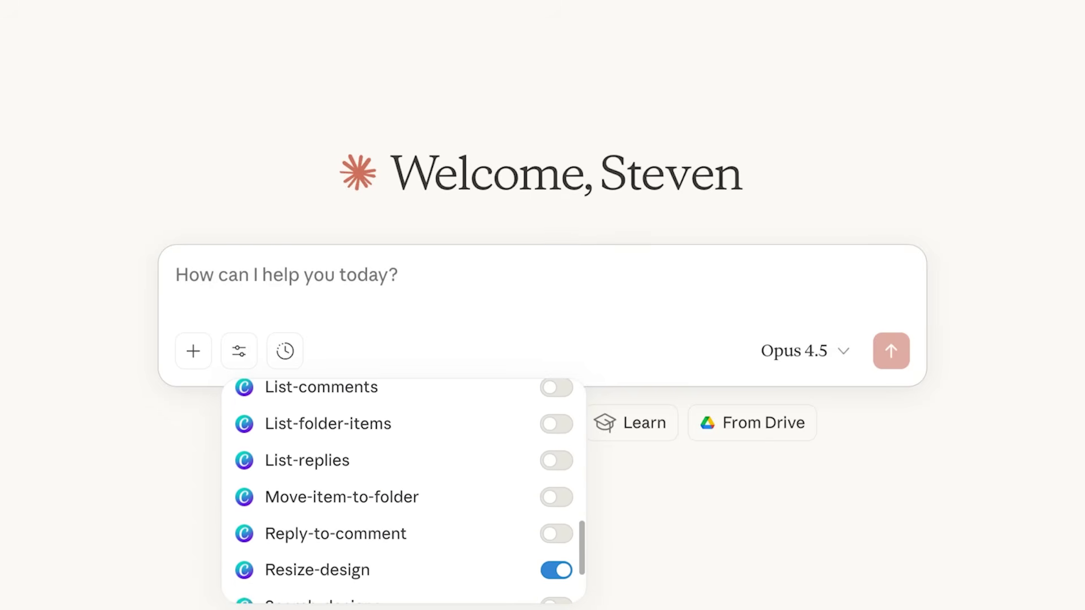
{"action": "left_click", "coordinate": [239, 351]}
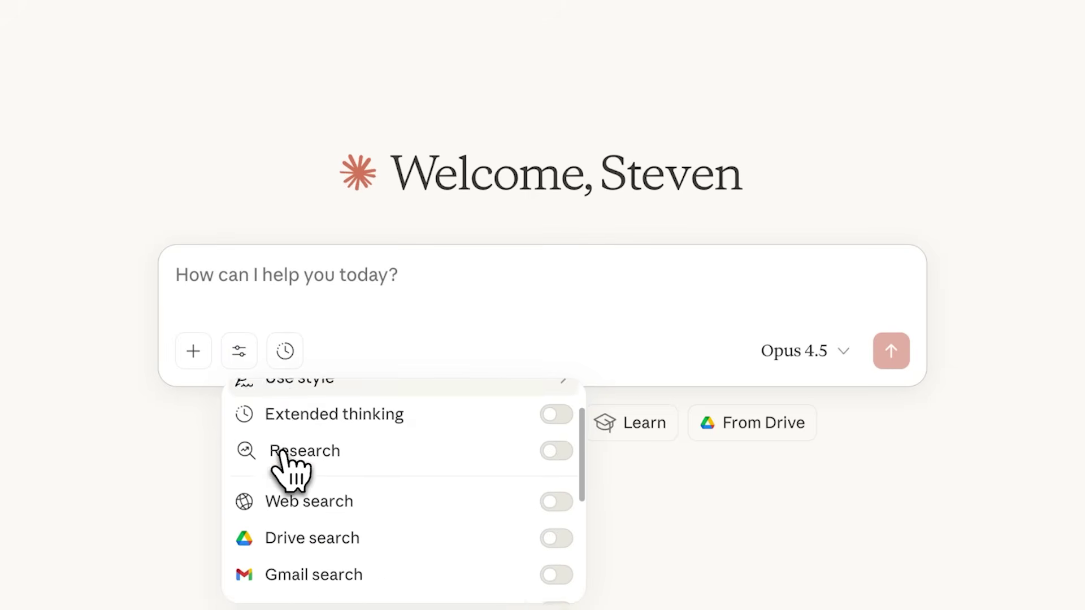
{"action": "scroll", "coordinate": [288, 465], "scroll_direction": "down", "scroll_amount": 3}
{"action": "scroll", "coordinate": [288, 466], "scroll_direction": "down", "scroll_amount": 2}
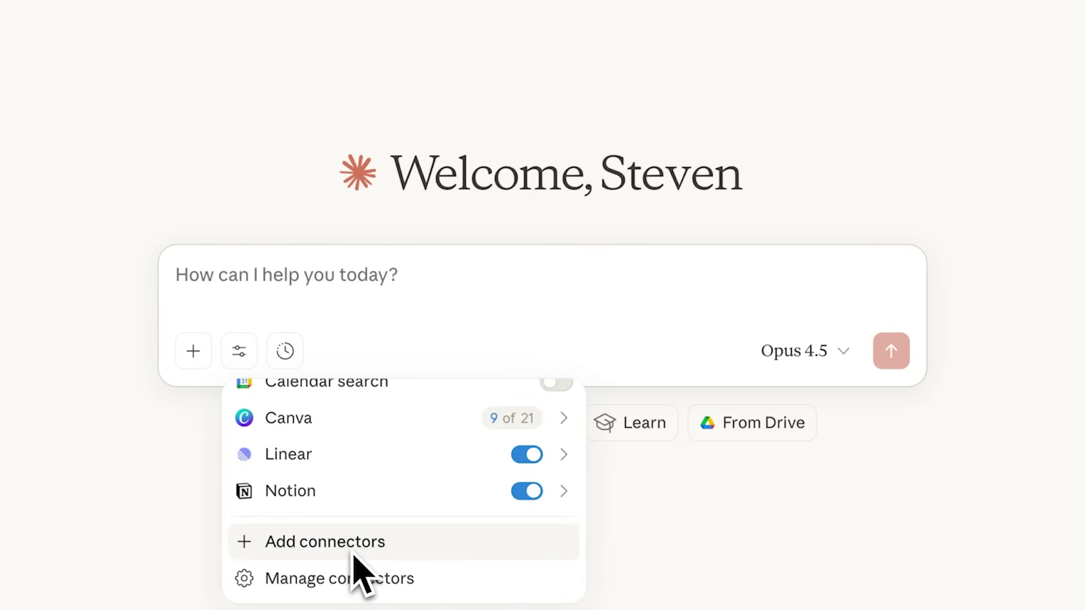
Step: Check the connected apps (Drive, Gmail, Calendar) in connector settings, then start a new chat
{"action": "left_click", "coordinate": [399, 585]}
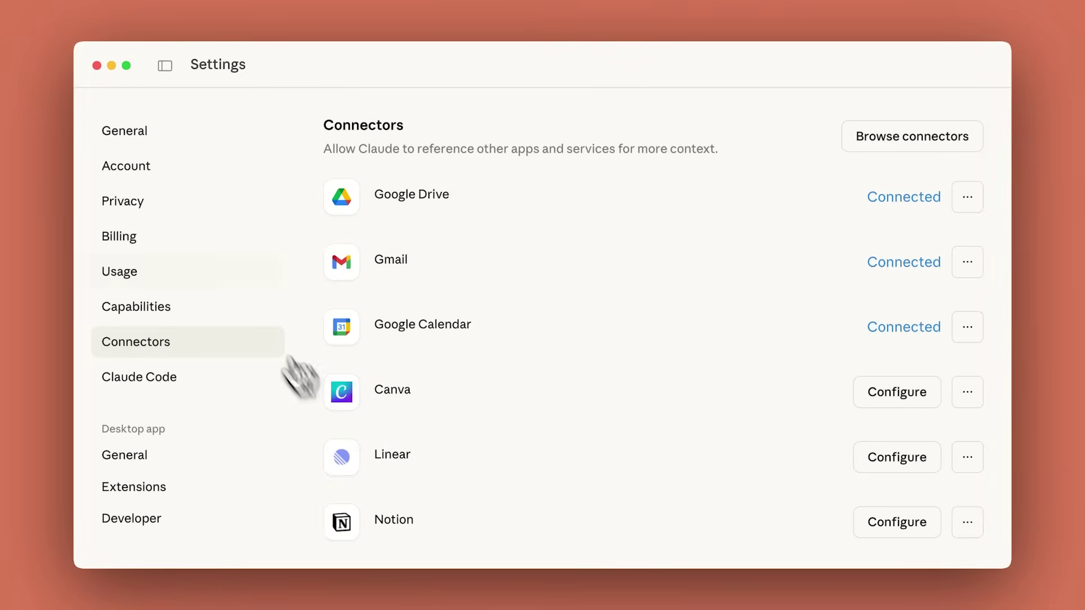
{"action": "left_click", "coordinate": [165, 65]}
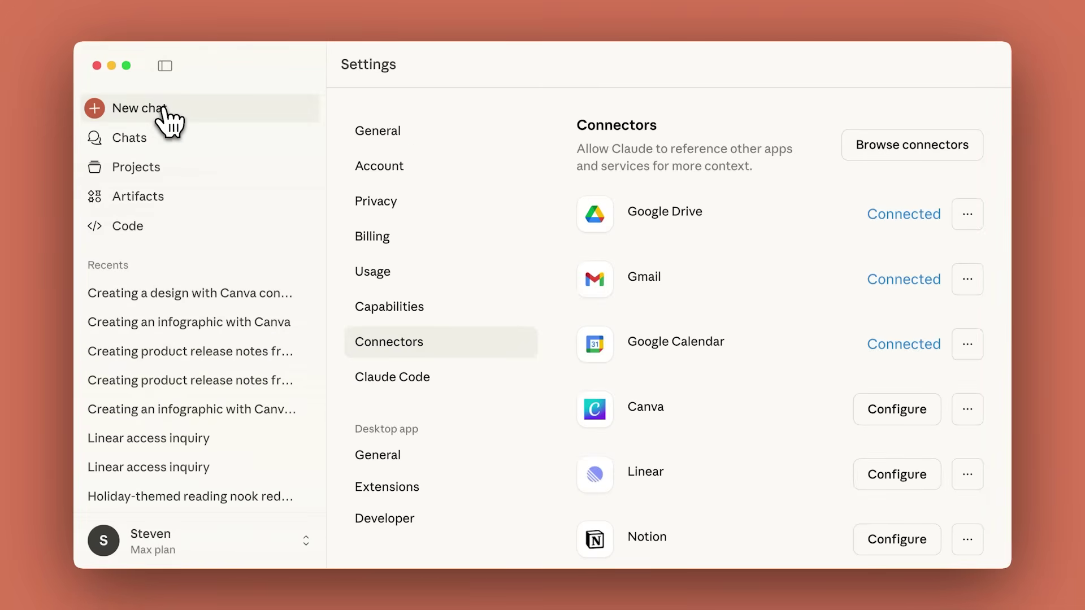
{"action": "left_click", "coordinate": [140, 108]}
Step: Turn on web search and send a request to analyze my calendar together
{"action": "left_click", "coordinate": [309, 368]}
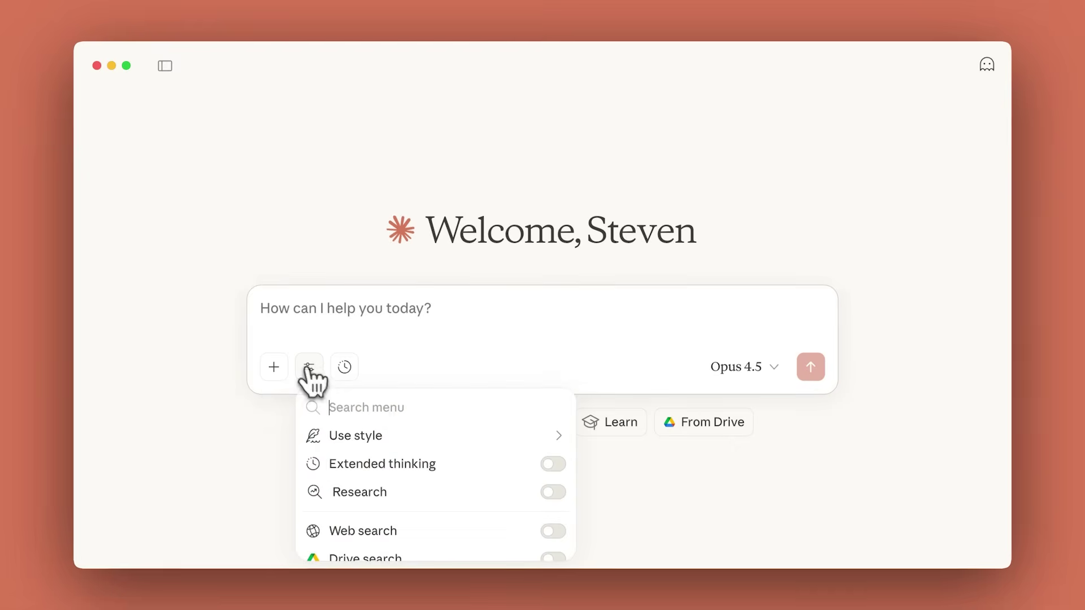
{"action": "left_click", "coordinate": [553, 532]}
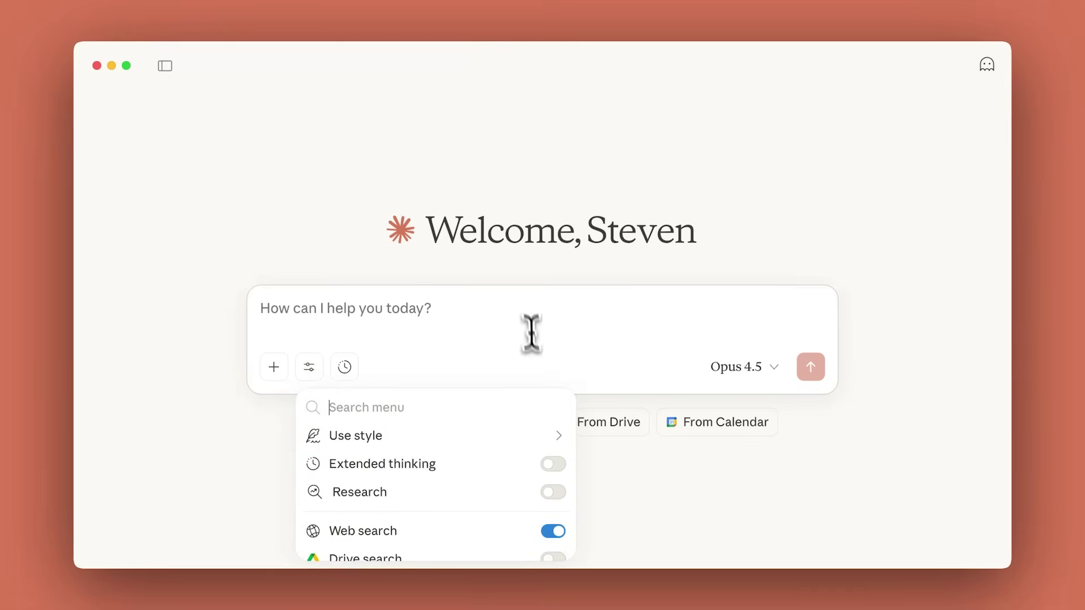
{"action": "left_click", "coordinate": [535, 322]}
{"action": "type", "text": "Let's analyze"}
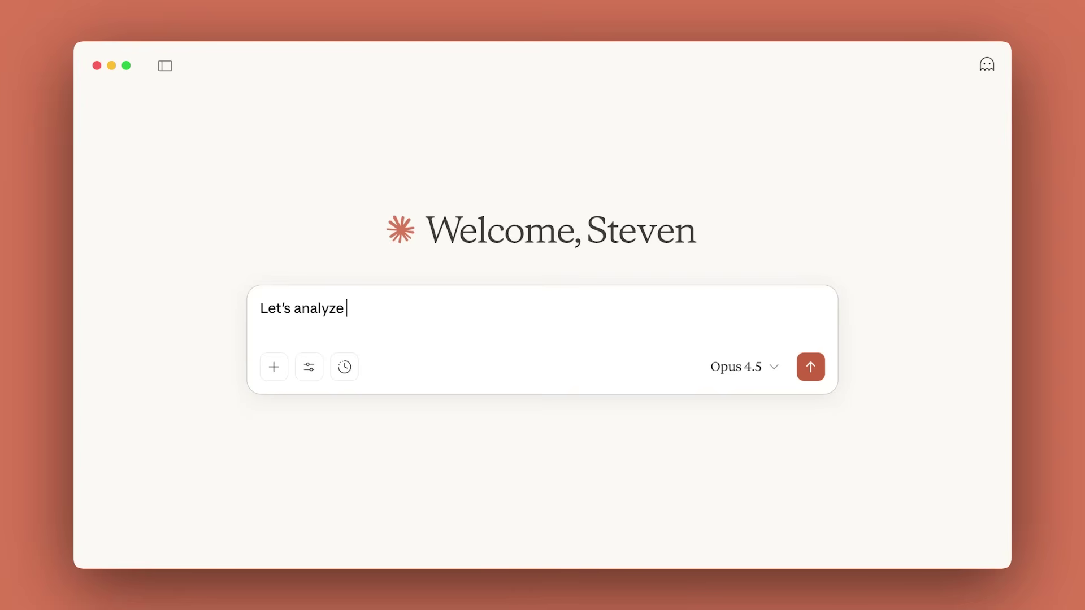
{"action": "type", "text": "together"}
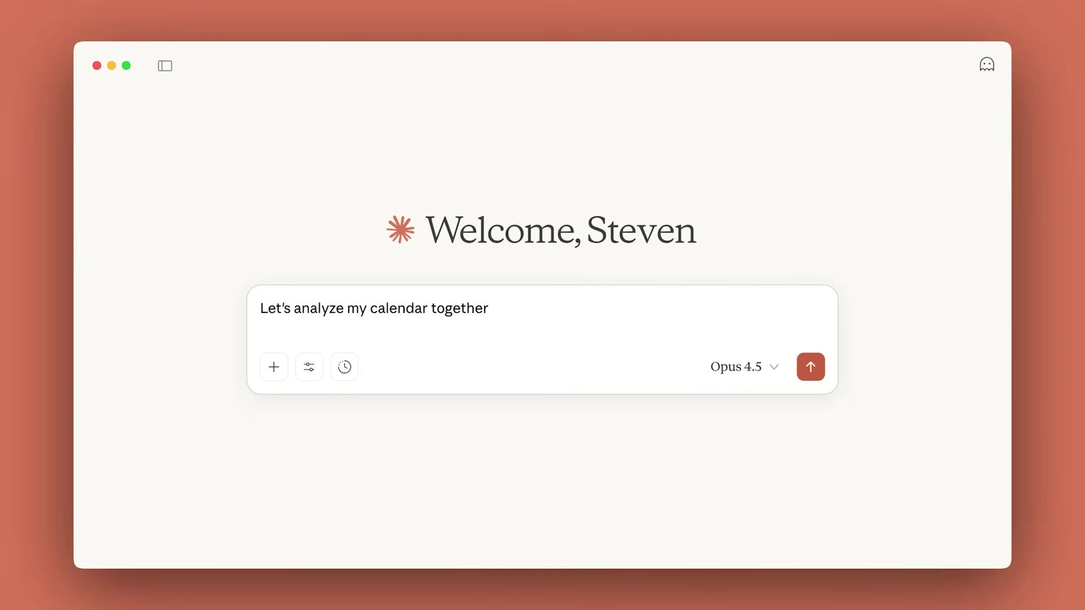
{"action": "key", "text": "Return"}
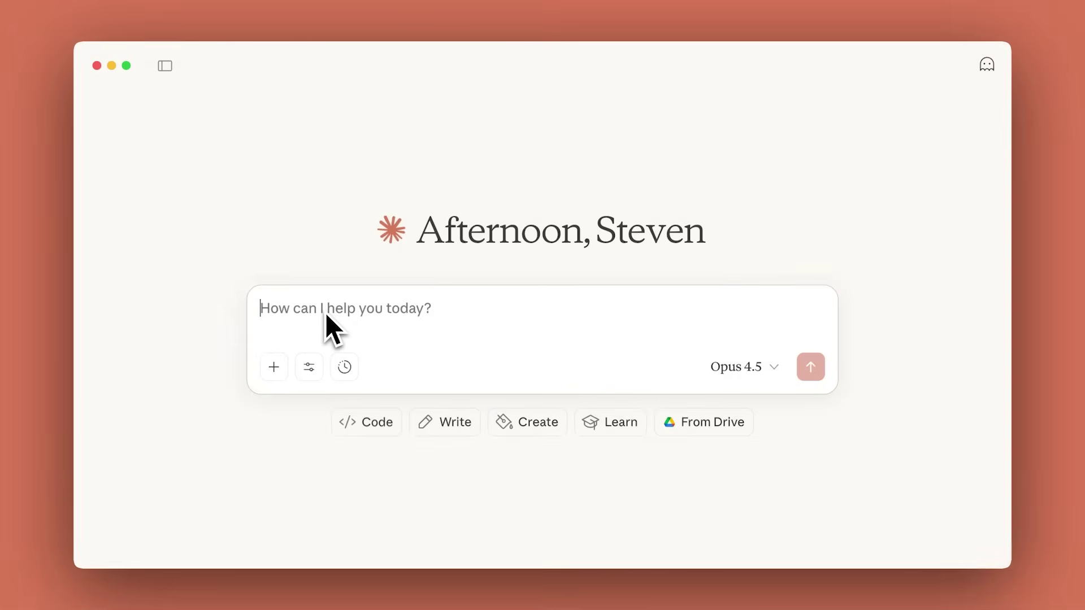
{"action": "type", "text": "P"}
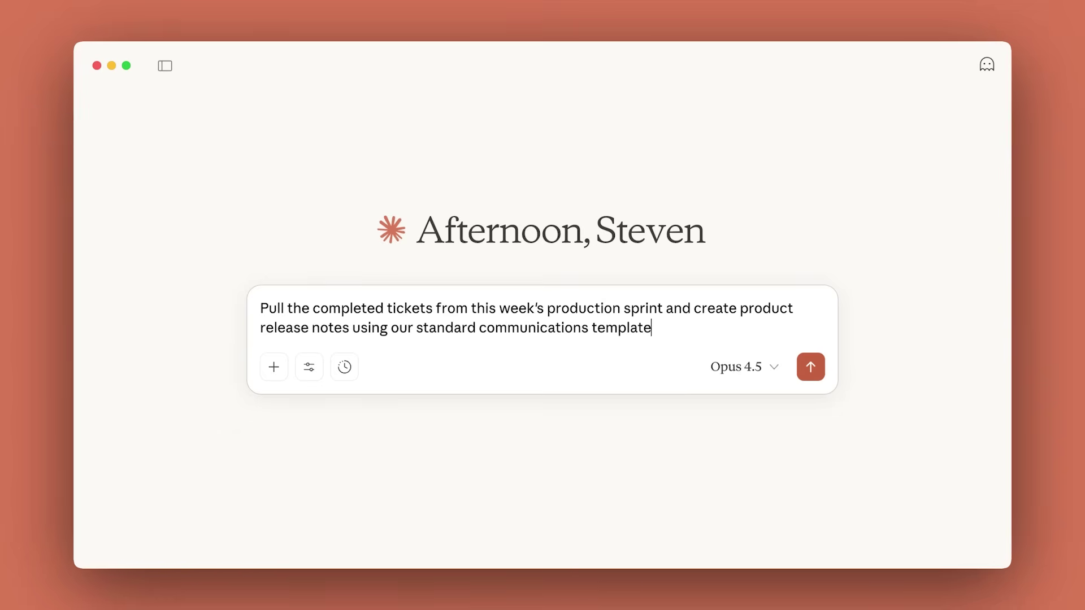
Step: Request release notes from this week's completed sprint tickets using the standard communications template
{"action": "key", "text": "Return"}
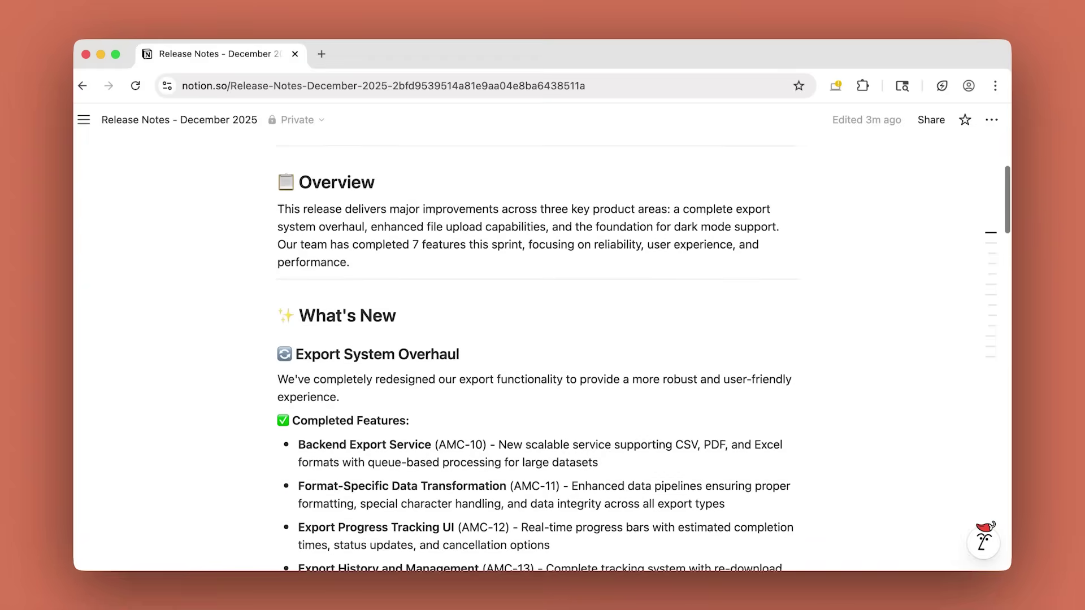
{"action": "scroll", "coordinate": [542, 357], "scroll_direction": "down", "scroll_amount": 5}
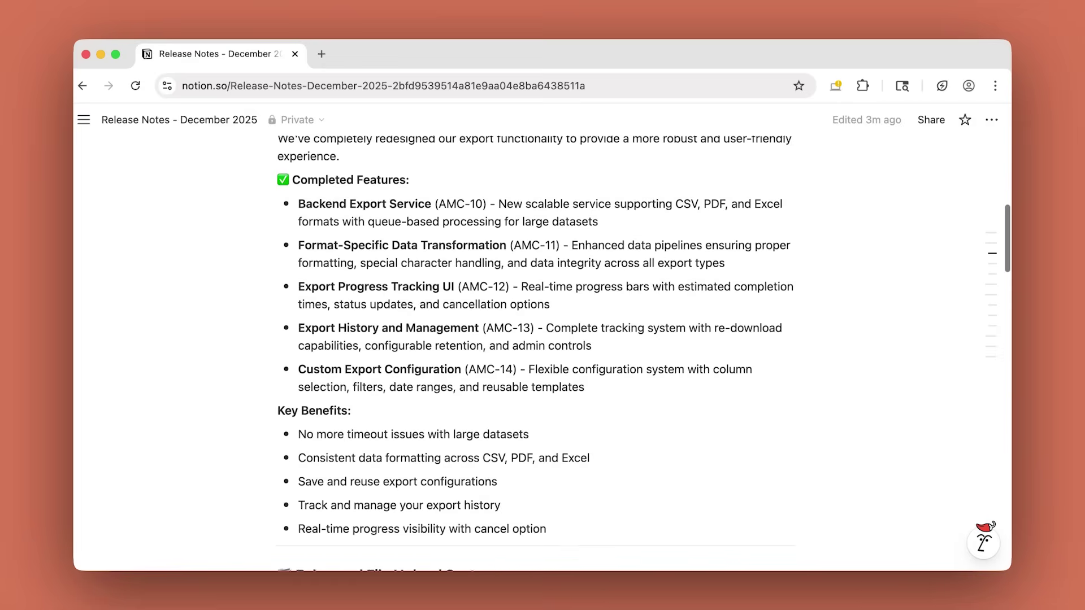
{"action": "scroll", "coordinate": [543, 357], "scroll_direction": "down", "scroll_amount": 6}
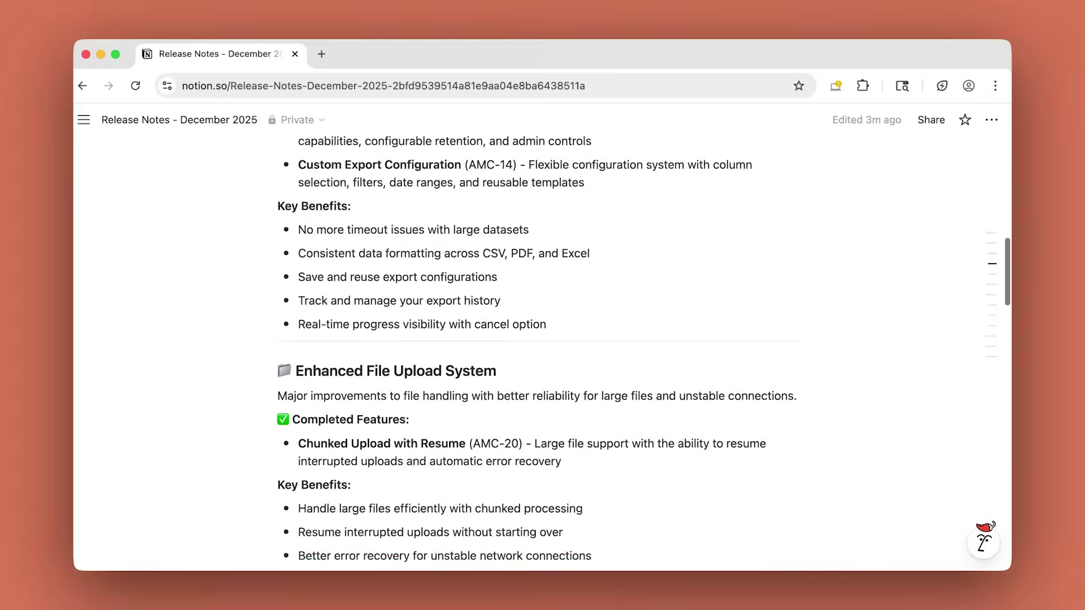
{"action": "scroll", "coordinate": [543, 357], "scroll_direction": "down", "scroll_amount": 6}
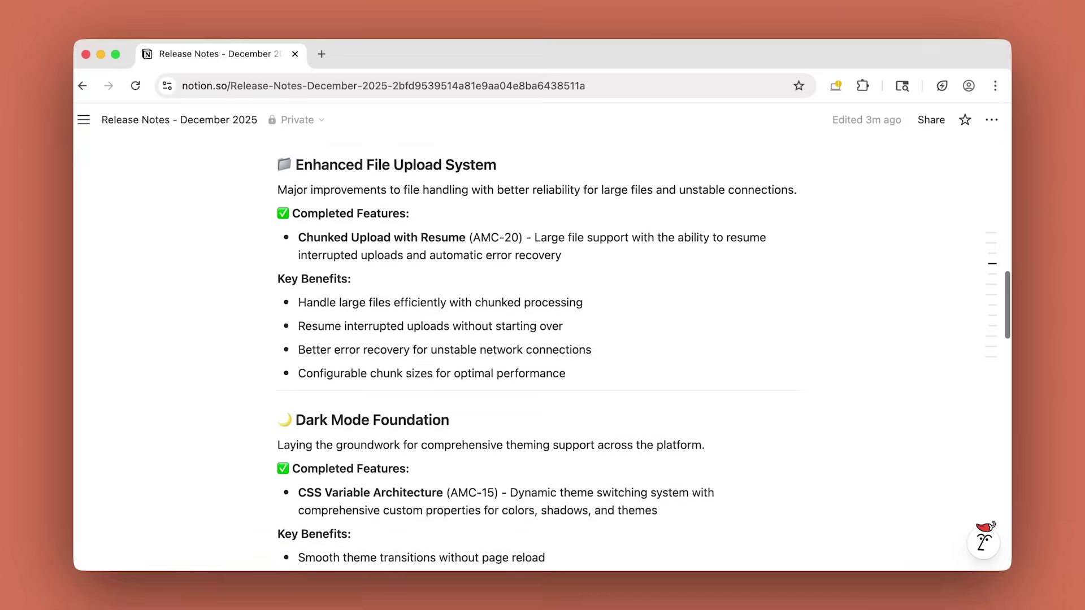
{"action": "scroll", "coordinate": [543, 356], "scroll_direction": "down", "scroll_amount": 7}
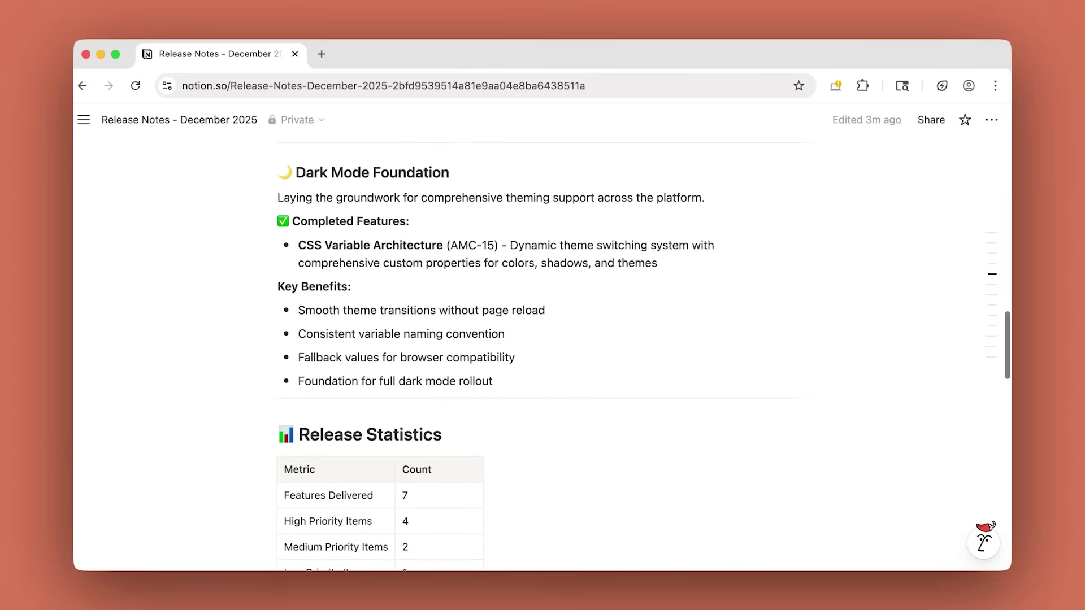
{"action": "scroll", "coordinate": [543, 356], "scroll_direction": "down", "scroll_amount": 1}
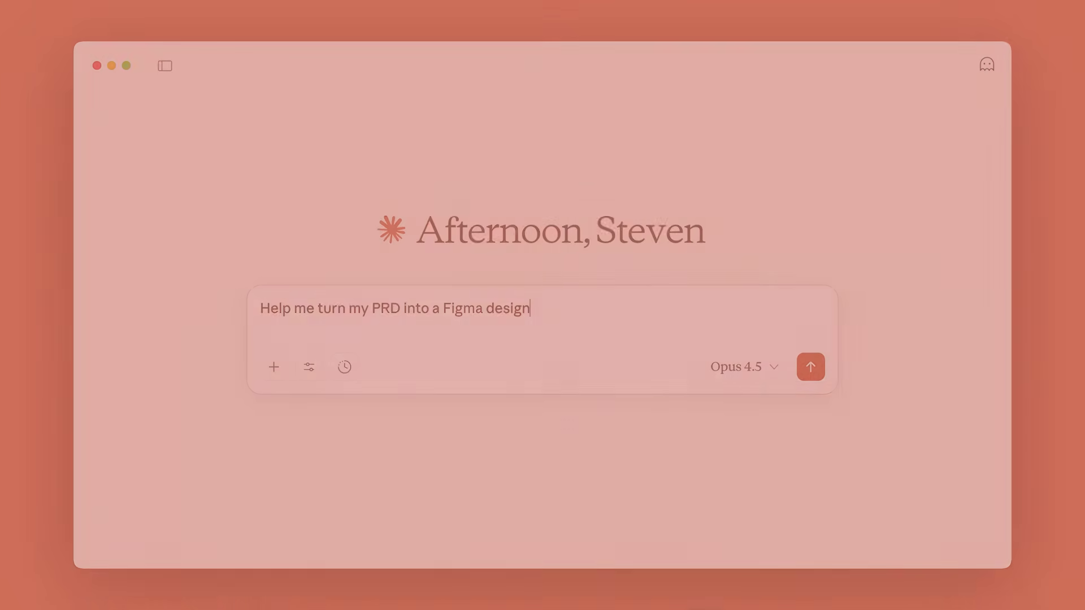
{"action": "scroll", "coordinate": [331, 237], "scroll_direction": "down", "scroll_amount": 3}
{"action": "scroll", "coordinate": [333, 239], "scroll_direction": "down", "scroll_amount": 3}
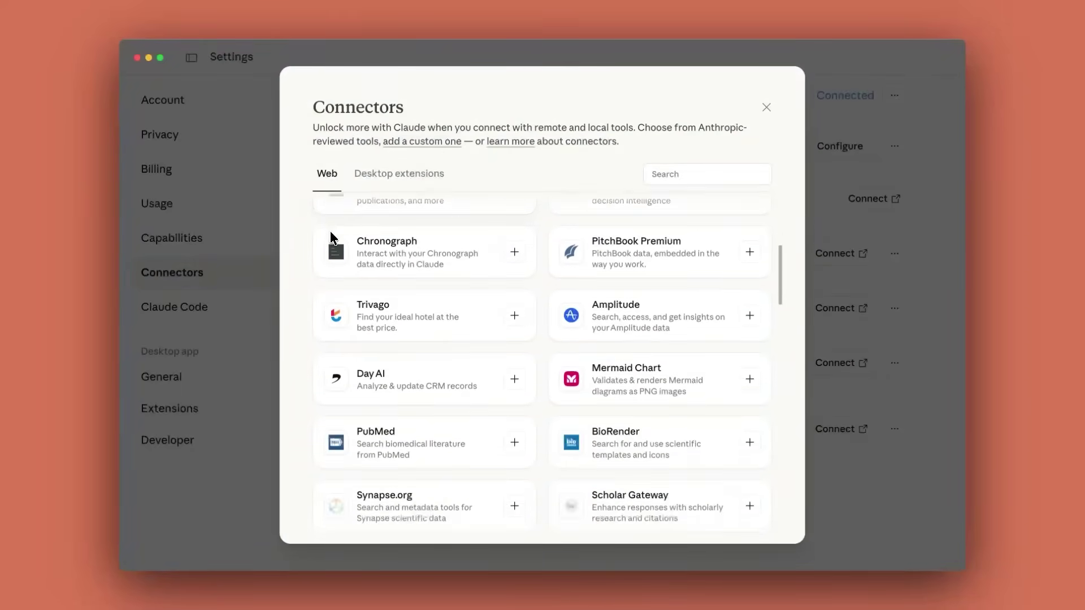
{"action": "scroll", "coordinate": [330, 236], "scroll_direction": "down", "scroll_amount": 3}
{"action": "scroll", "coordinate": [331, 231], "scroll_direction": "down", "scroll_amount": 3}
{"action": "scroll", "coordinate": [329, 230], "scroll_direction": "down", "scroll_amount": 2}
{"action": "scroll", "coordinate": [330, 232], "scroll_direction": "down", "scroll_amount": 3}
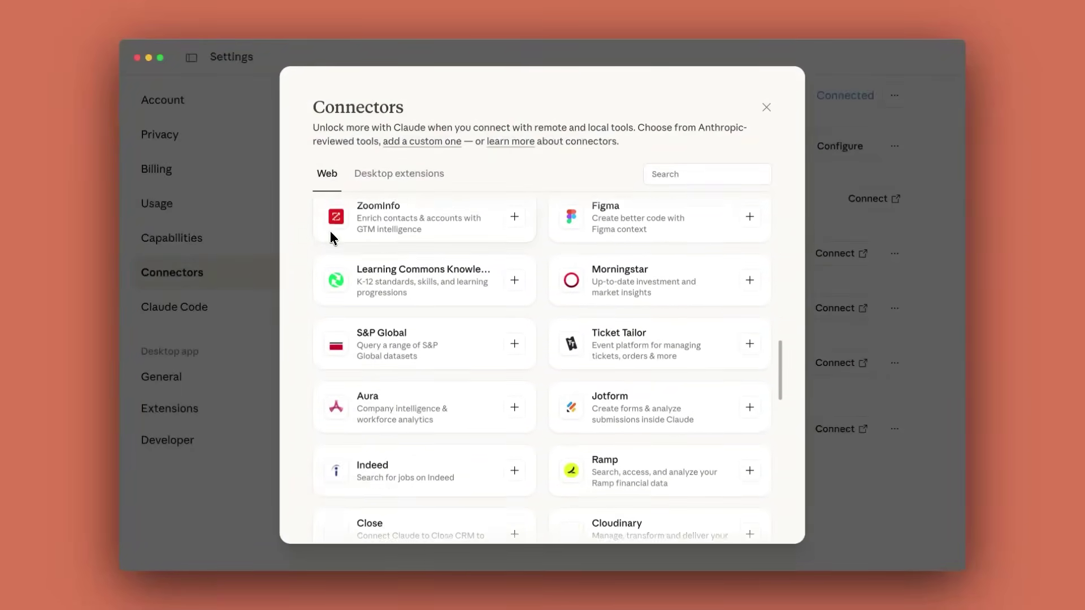
{"action": "scroll", "coordinate": [330, 230], "scroll_direction": "down", "scroll_amount": 3}
{"action": "scroll", "coordinate": [330, 231], "scroll_direction": "down", "scroll_amount": 3}
{"action": "scroll", "coordinate": [330, 231], "scroll_direction": "down", "scroll_amount": 2}
{"action": "scroll", "coordinate": [330, 230], "scroll_direction": "down", "scroll_amount": 3}
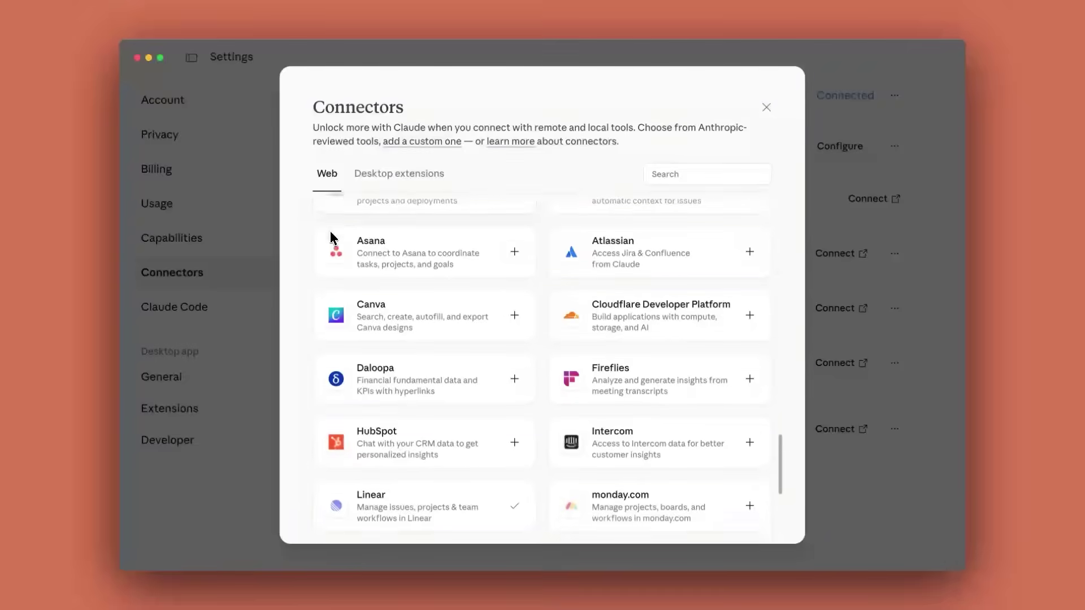
{"action": "scroll", "coordinate": [330, 231], "scroll_direction": "down", "scroll_amount": 3}
{"action": "scroll", "coordinate": [330, 231], "scroll_direction": "down", "scroll_amount": 2}
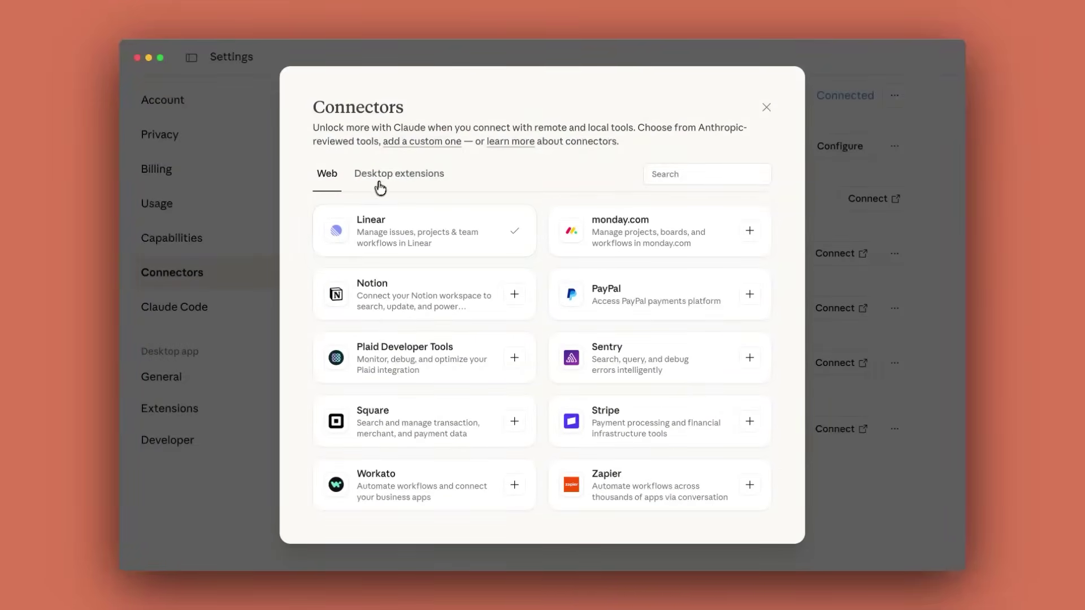